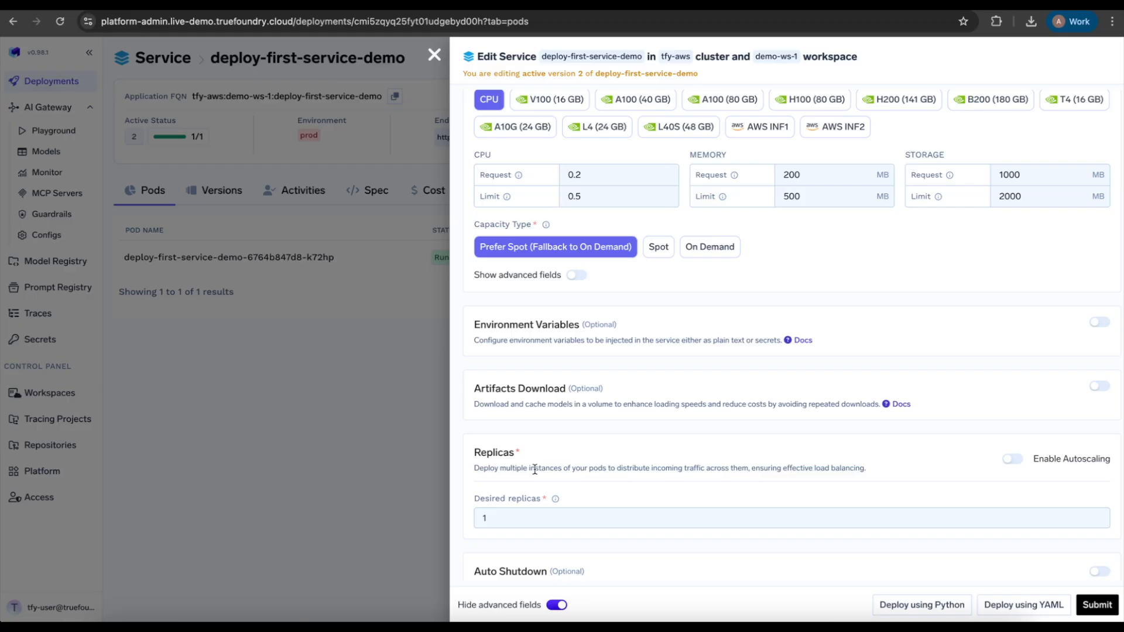
Try replica autoscaling with the CPU utilization % metric, then switch autoscaling back off
{"action": "left_click_drag", "start_coordinate": [504, 519], "coordinate": [470, 525]}
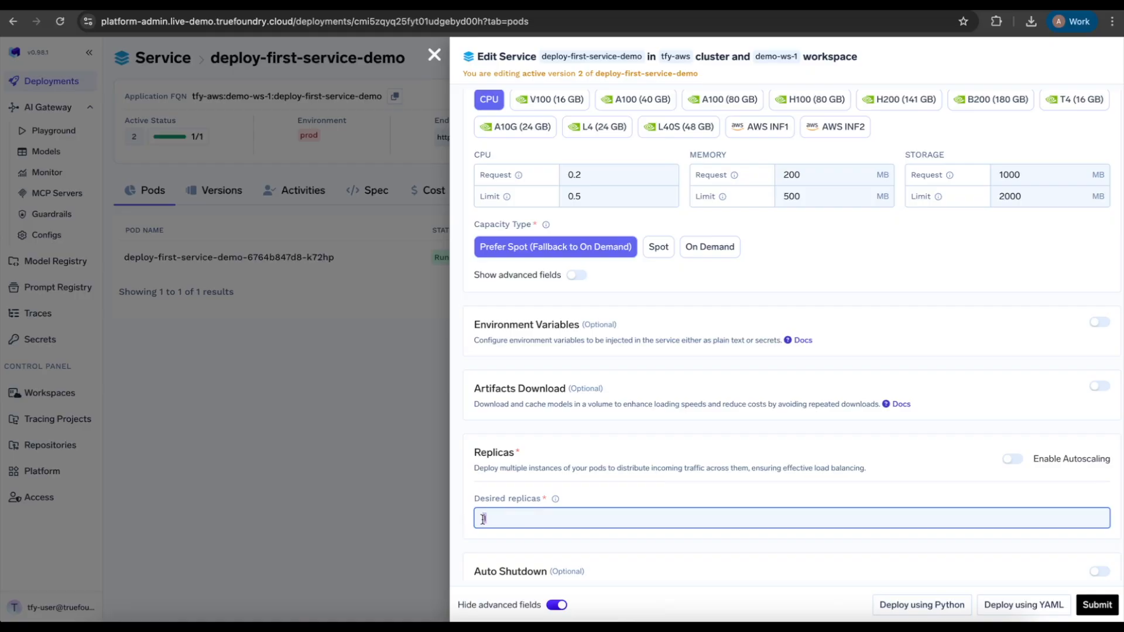
{"action": "left_click", "coordinate": [1013, 459]}
{"action": "scroll", "coordinate": [1019, 461], "scroll_direction": "down", "scroll_amount": 1}
{"action": "scroll", "coordinate": [1019, 461], "scroll_direction": "down", "scroll_amount": 1}
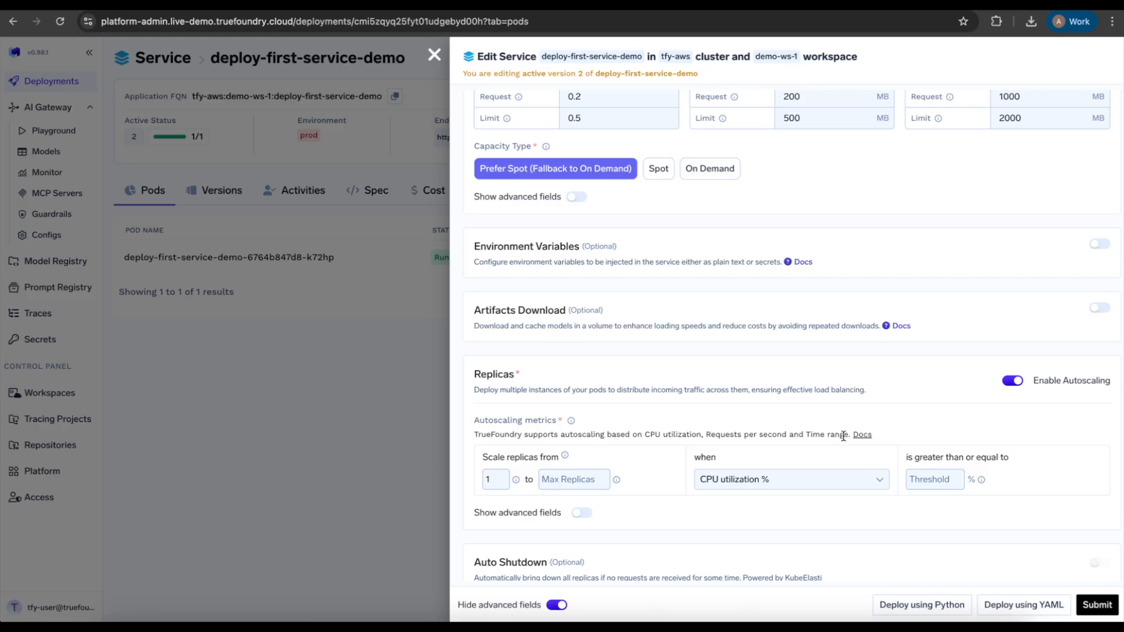
{"action": "left_click", "coordinate": [844, 486]}
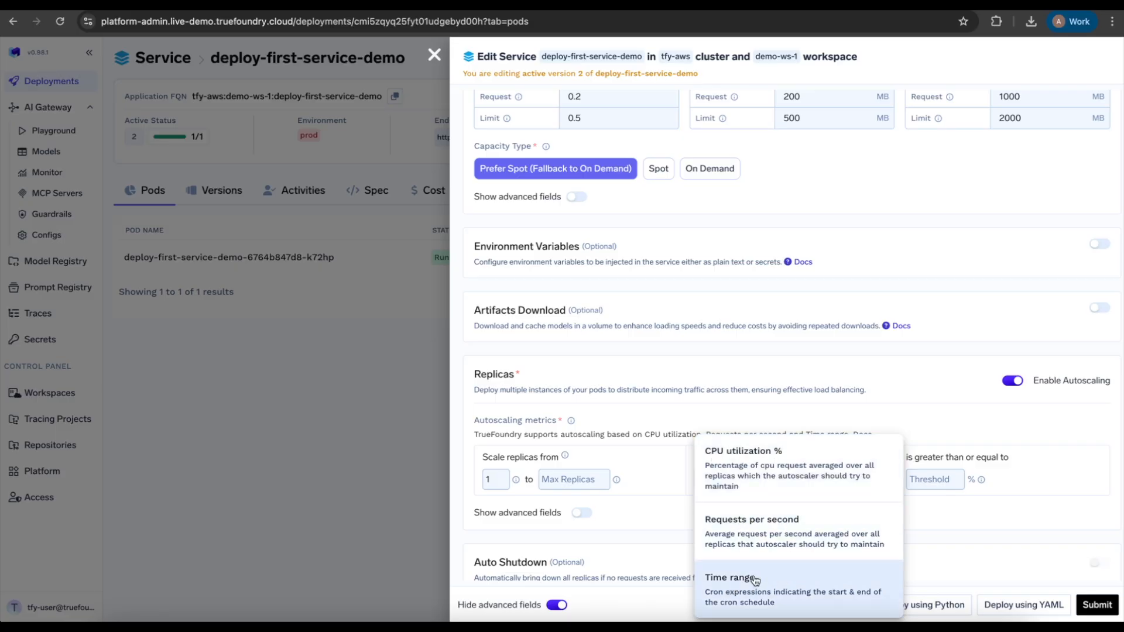
{"action": "left_click", "coordinate": [644, 502]}
{"action": "left_click", "coordinate": [1013, 382]}
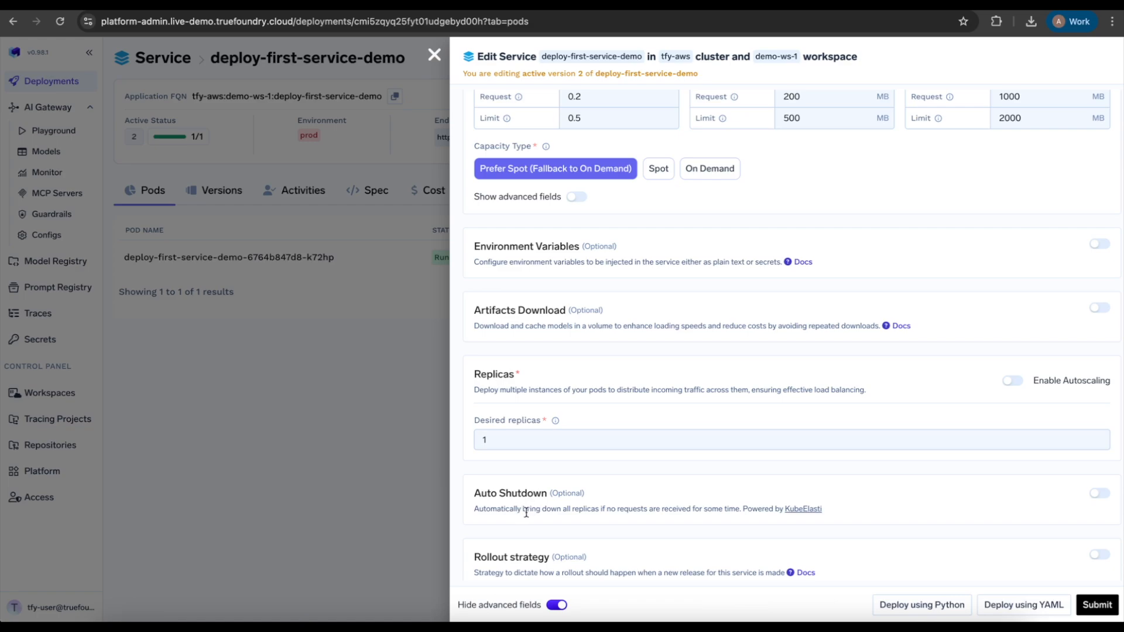
Enable Auto Shutdown and focus its 900-second idle timeout field
{"action": "left_click", "coordinate": [1098, 494]}
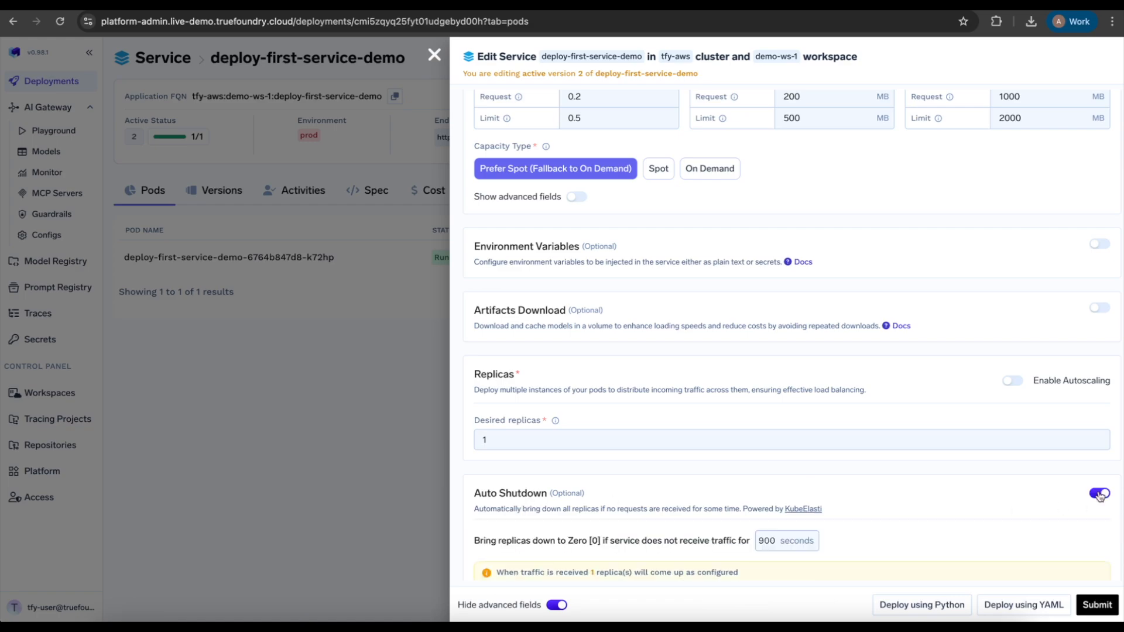
{"action": "scroll", "coordinate": [943, 497], "scroll_direction": "down", "scroll_amount": 1}
{"action": "left_click", "coordinate": [773, 467]}
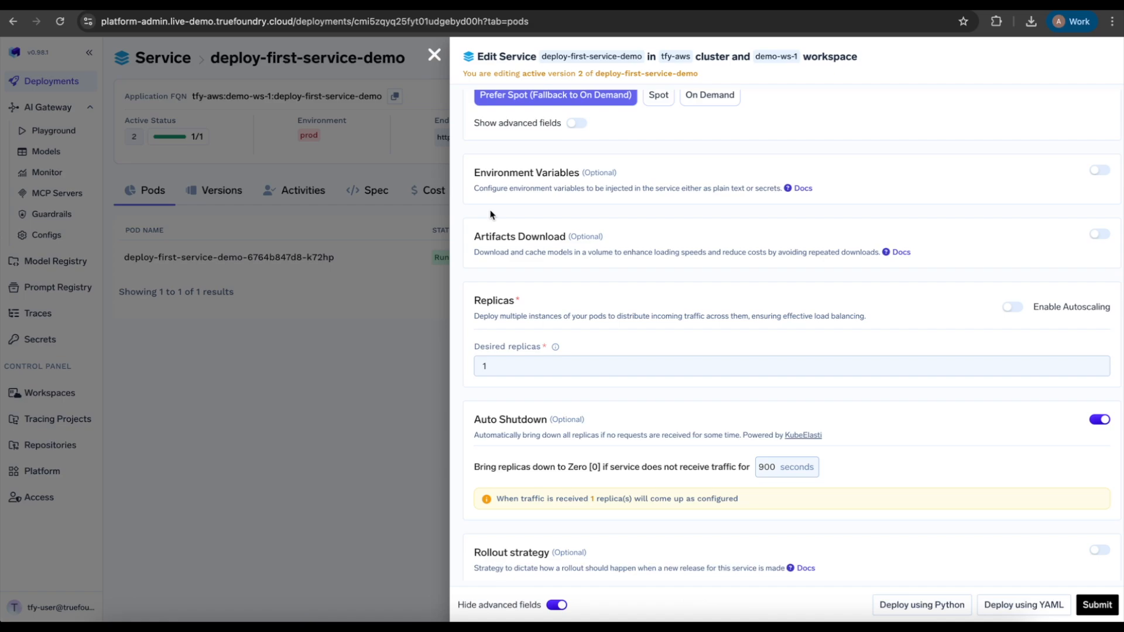
Disable Auto Shutdown and confirm that its 900-second timeout reverts to defaults
{"action": "left_click_drag", "start_coordinate": [777, 466], "coordinate": [751, 468]}
{"action": "left_click", "coordinate": [1099, 419]}
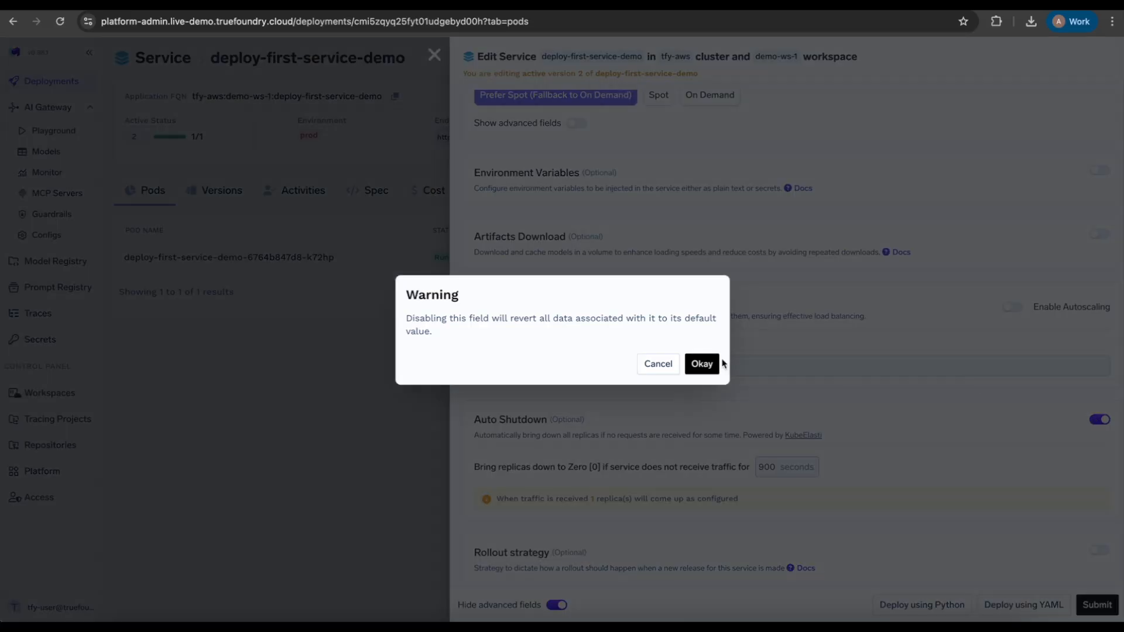
{"action": "left_click", "coordinate": [703, 363]}
{"action": "scroll", "coordinate": [705, 362], "scroll_direction": "down", "scroll_amount": 1}
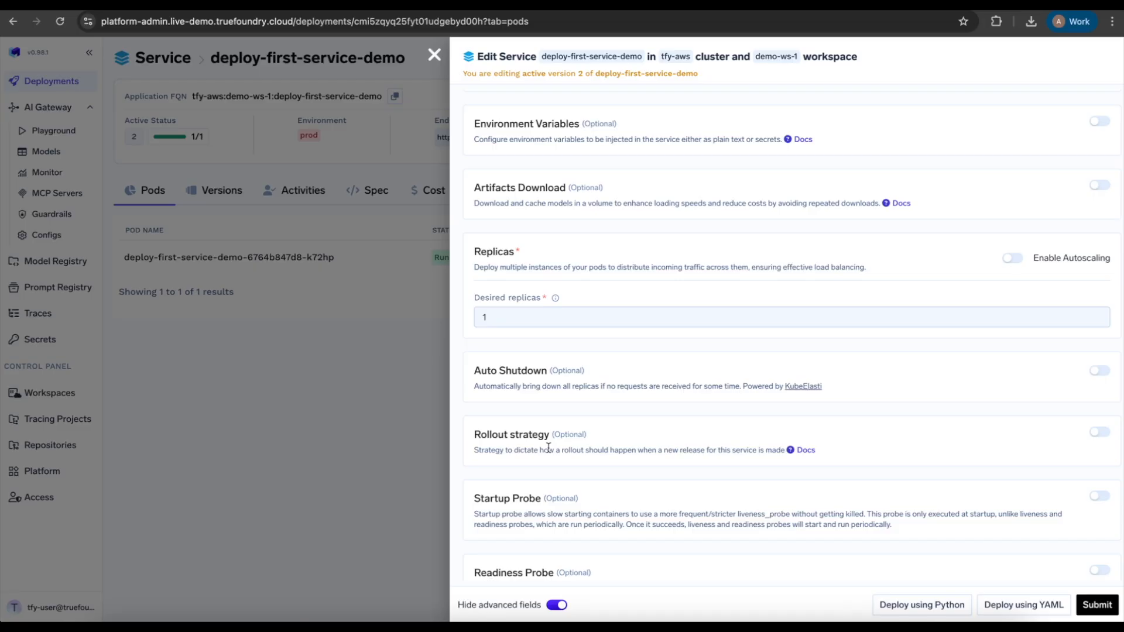
Enable the rollout strategy and pick Canary, which adds one step pausing 30 seconds
{"action": "left_click", "coordinate": [1101, 432]}
{"action": "scroll", "coordinate": [811, 439], "scroll_direction": "down", "scroll_amount": 1}
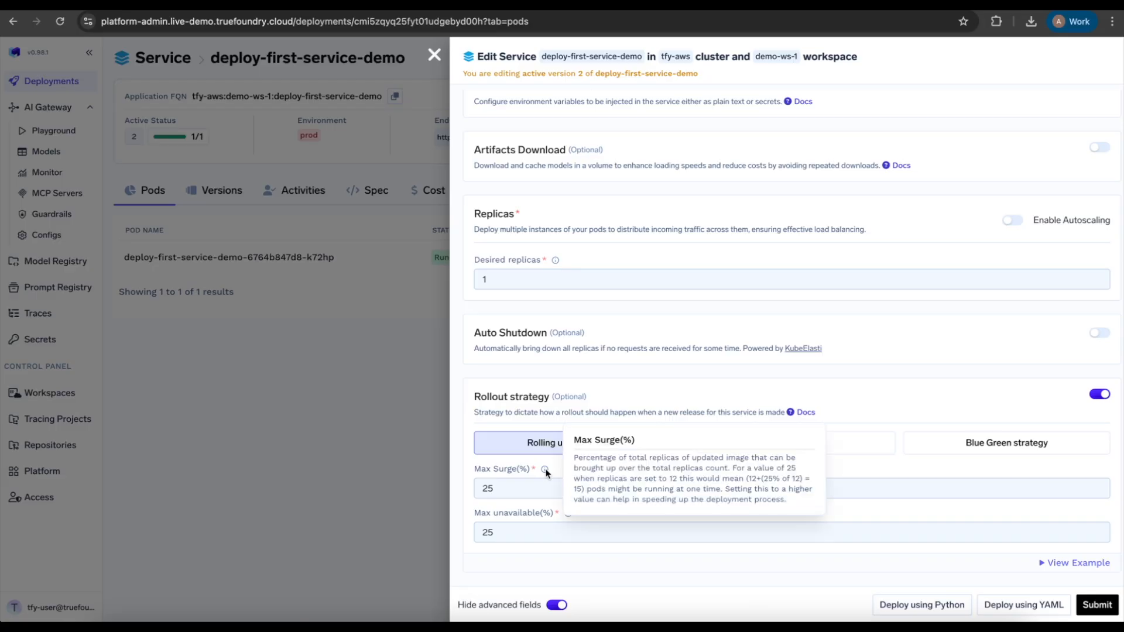
{"action": "mouse_move", "coordinate": [566, 514]}
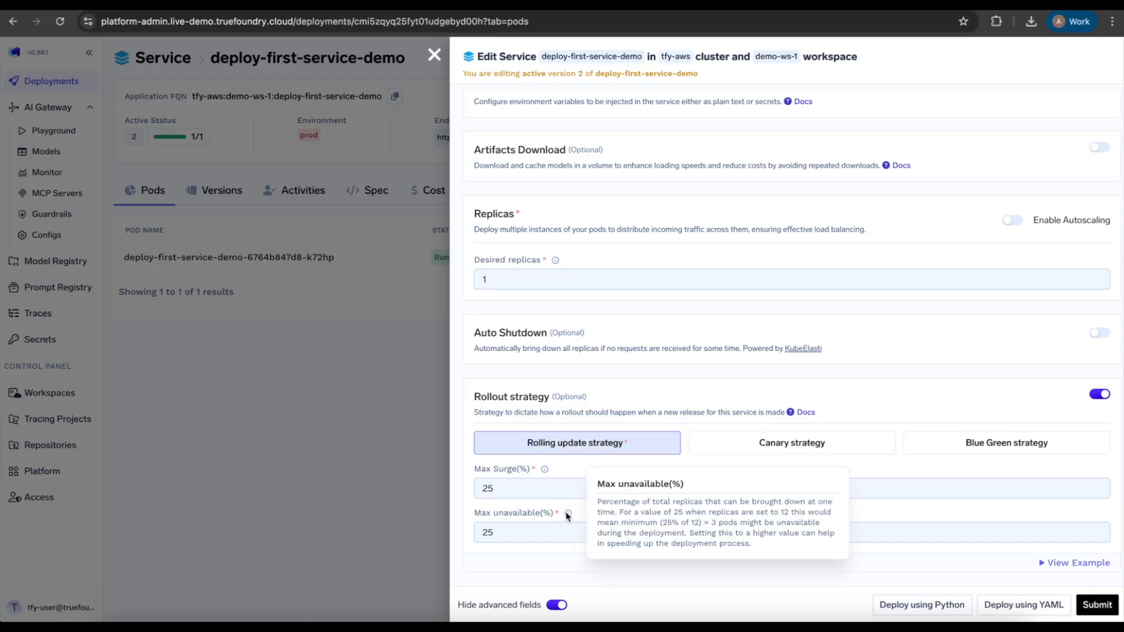
{"action": "left_click", "coordinate": [758, 440]}
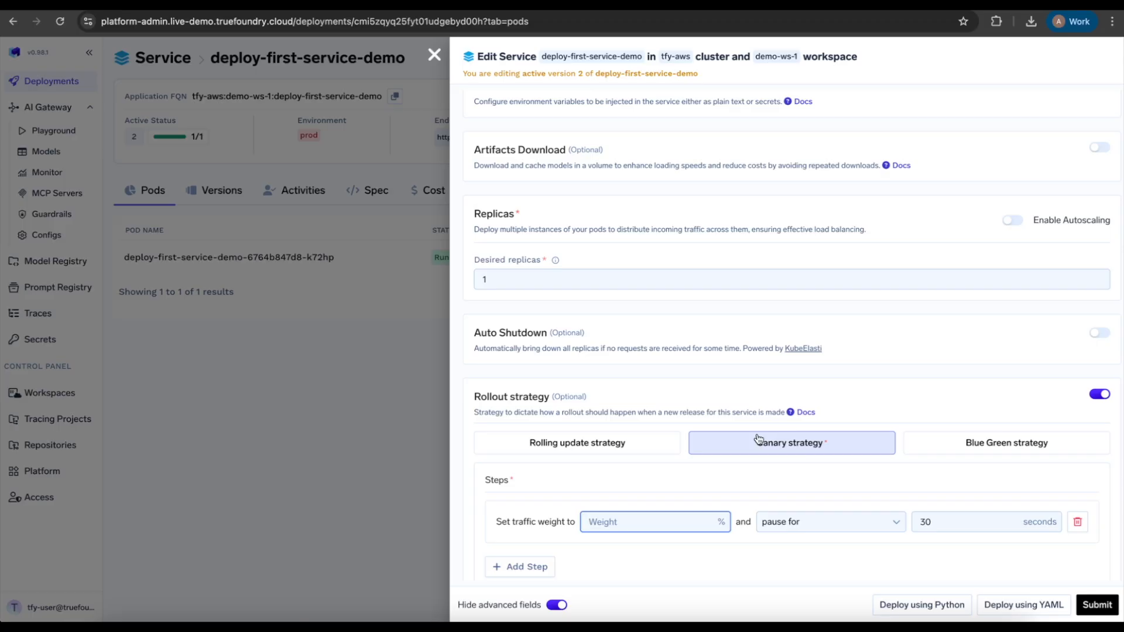
Change the rollout strategy from Canary to Blue Green
{"action": "scroll", "coordinate": [758, 439], "scroll_direction": "down", "scroll_amount": 1}
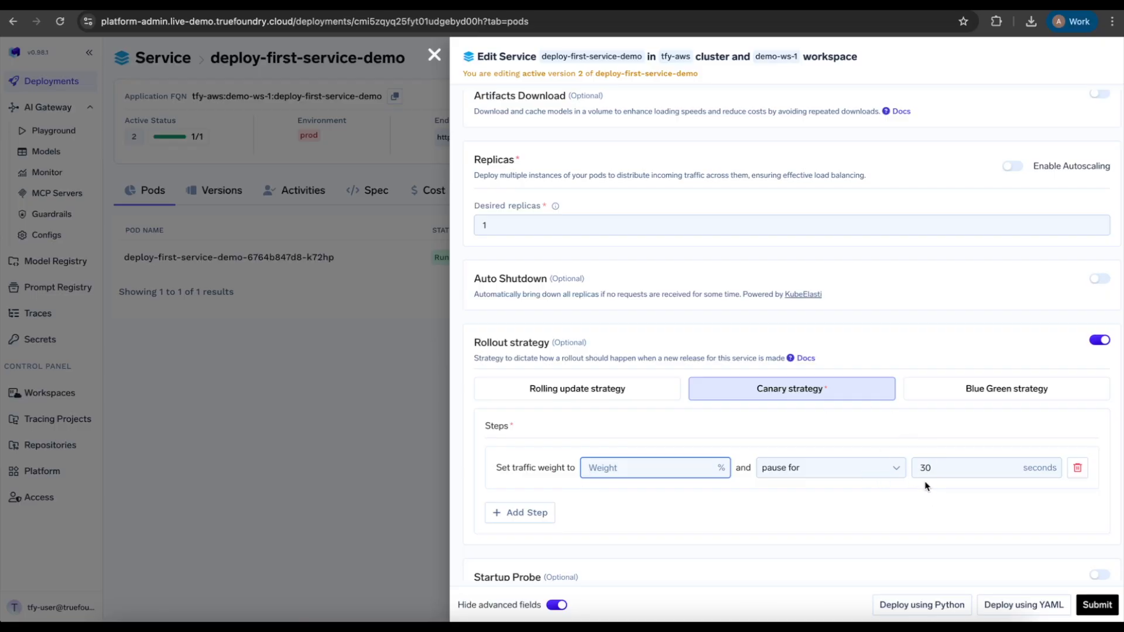
{"action": "left_click", "coordinate": [967, 399]}
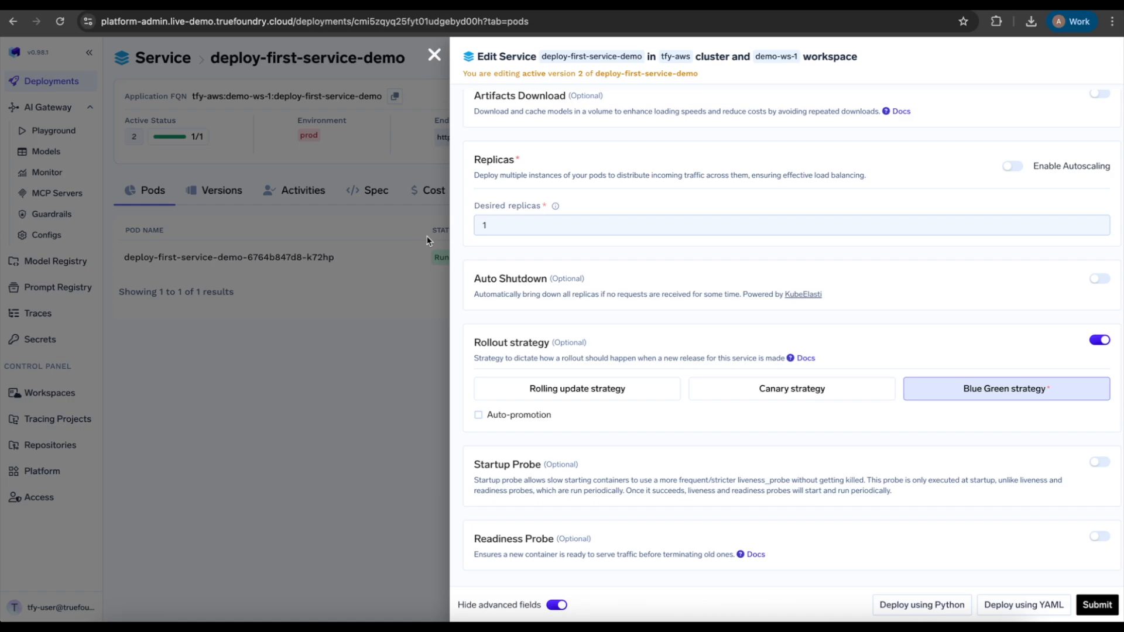
Check Auto-promotion on the Blue Green rollout so it promotes after 30 seconds
{"action": "scroll", "coordinate": [694, 469], "scroll_direction": "up", "scroll_amount": 1}
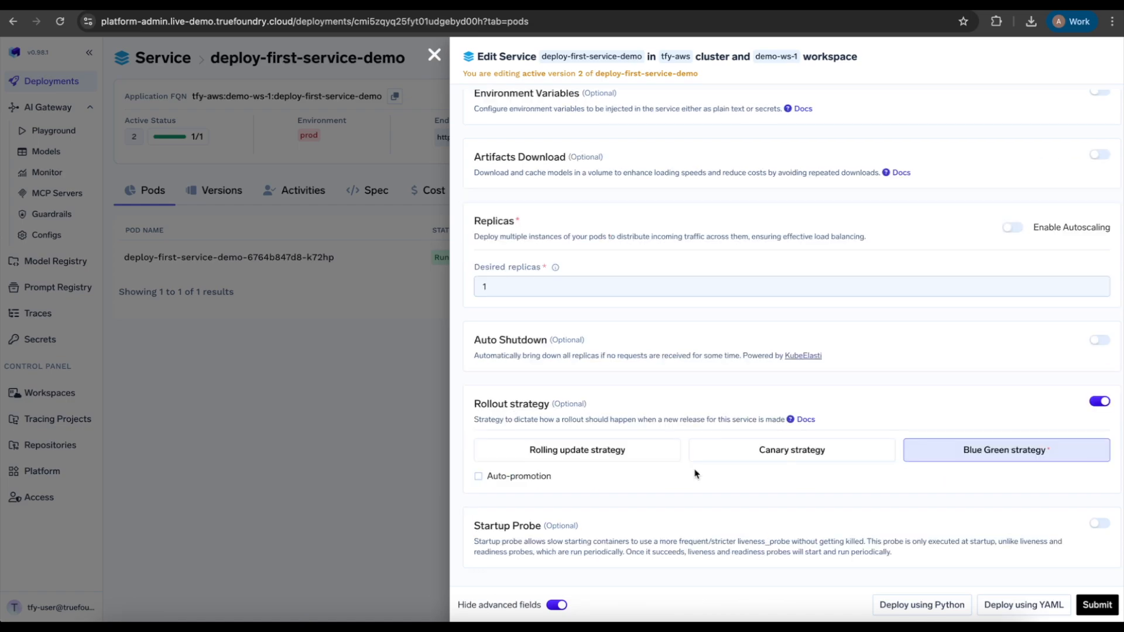
{"action": "left_click", "coordinate": [494, 477]}
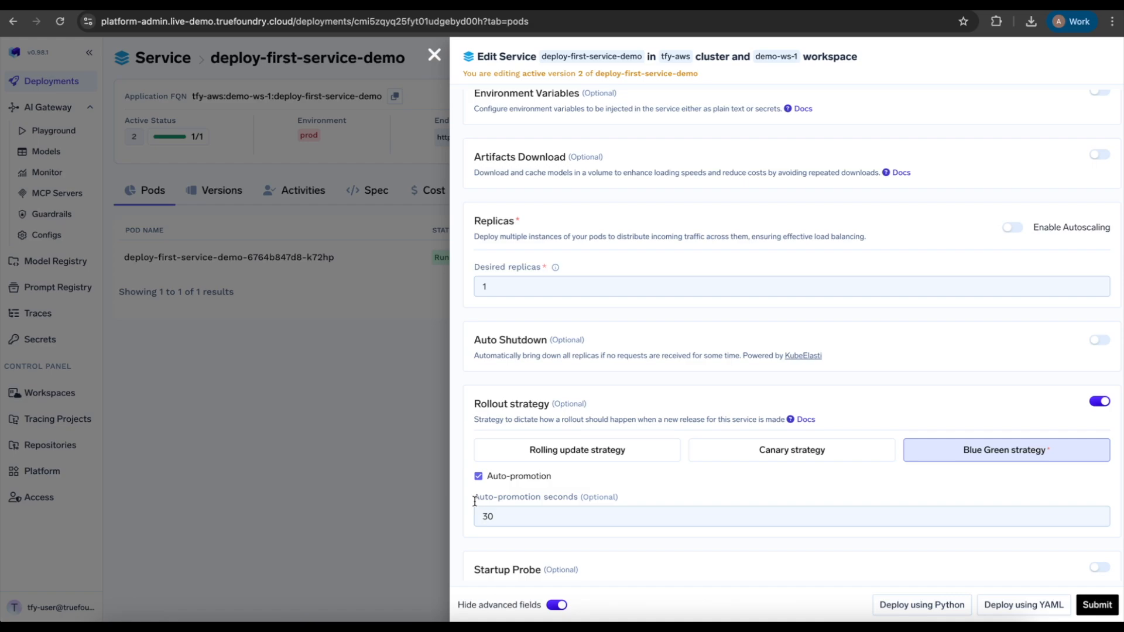
{"action": "scroll", "coordinate": [625, 517], "scroll_direction": "down", "scroll_amount": 3}
{"action": "scroll", "coordinate": [625, 516], "scroll_direction": "up", "scroll_amount": 1}
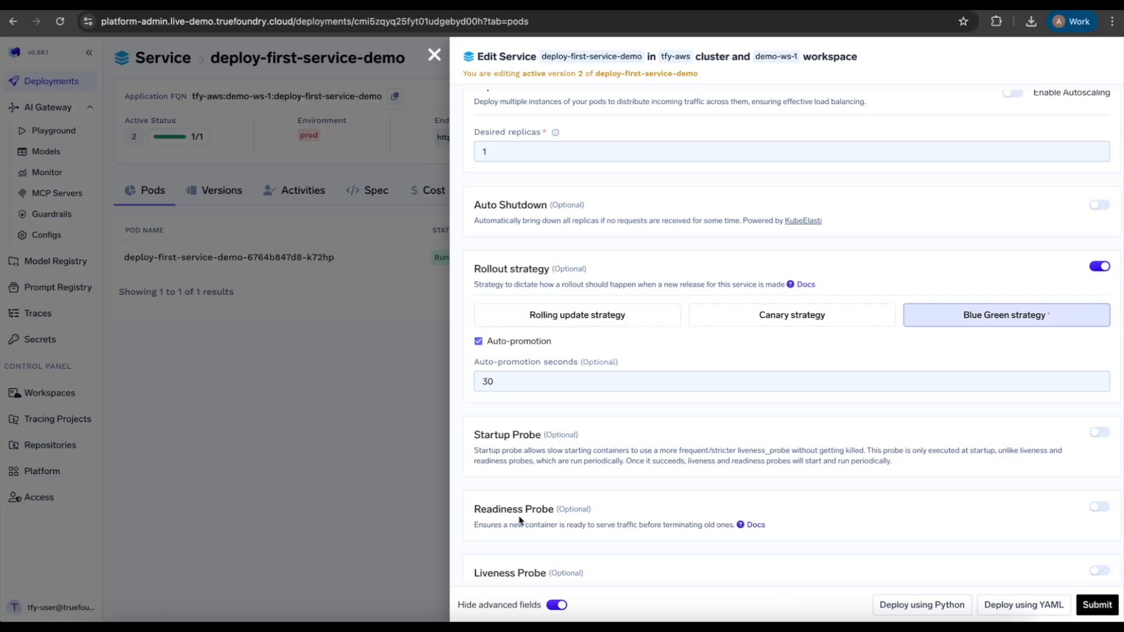
{"action": "scroll", "coordinate": [531, 572], "scroll_direction": "down", "scroll_amount": 1}
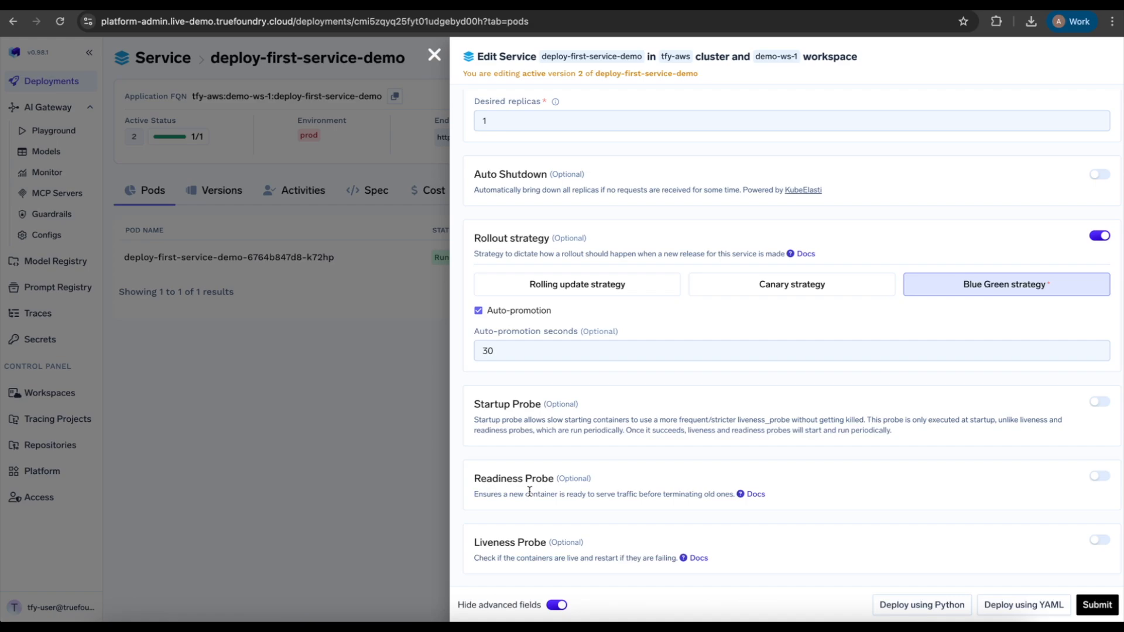
{"action": "scroll", "coordinate": [529, 491], "scroll_direction": "up", "scroll_amount": 1}
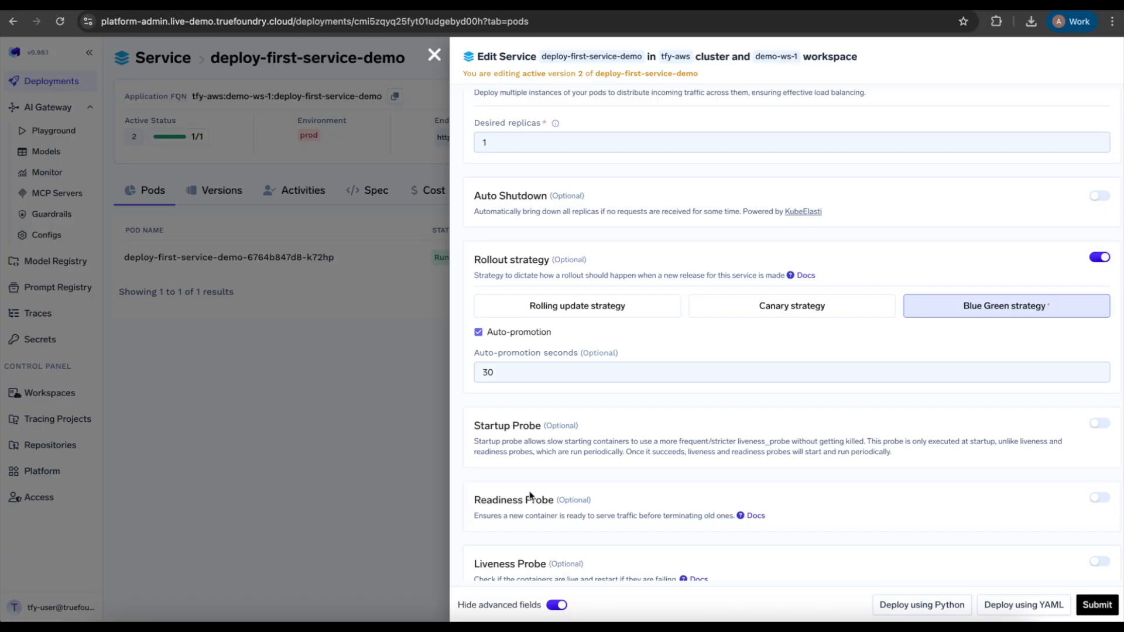
{"action": "scroll", "coordinate": [529, 494], "scroll_direction": "up", "scroll_amount": 1}
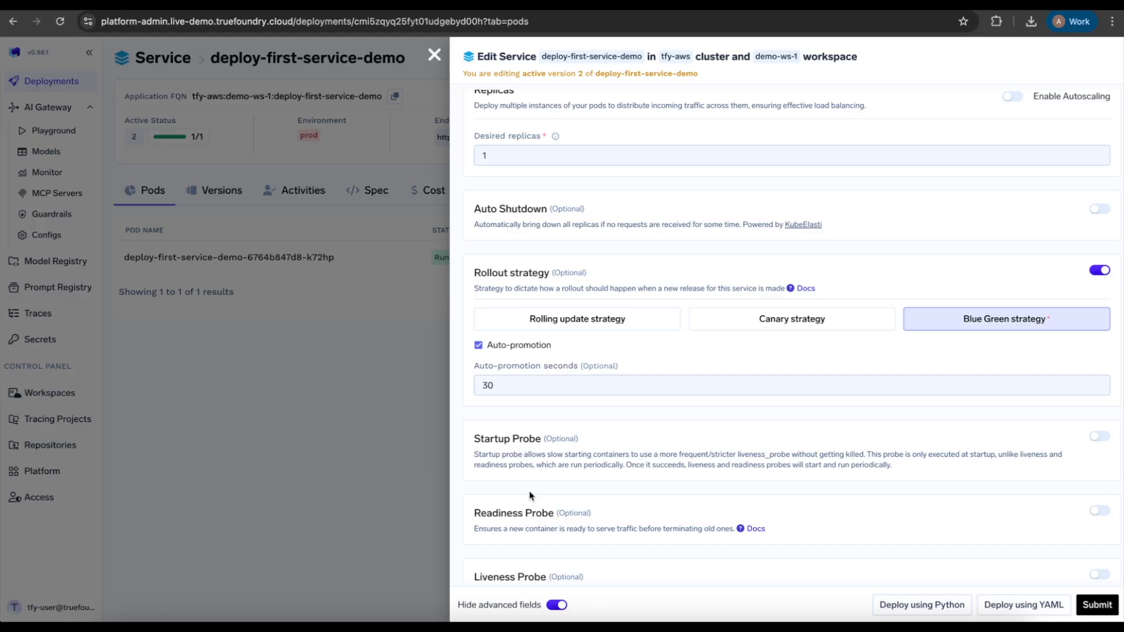
{"action": "scroll", "coordinate": [530, 496], "scroll_direction": "down", "scroll_amount": 1}
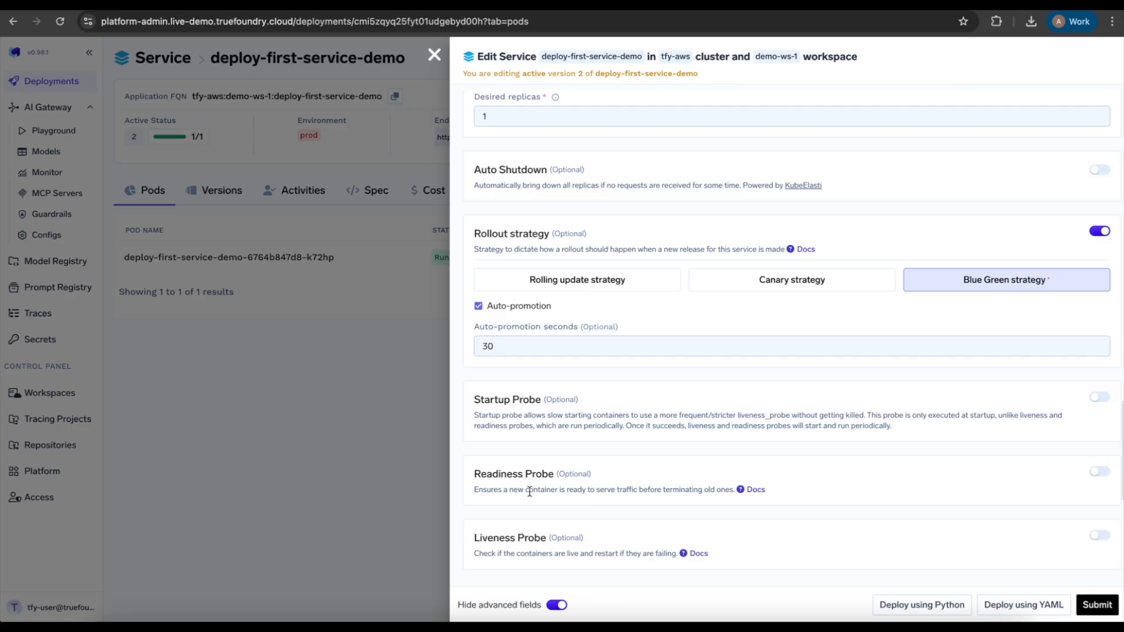
Enable the Liveness Probe with HTTP path /liveness-check on port 8000
{"action": "left_click", "coordinate": [1099, 535]}
{"action": "scroll", "coordinate": [689, 481], "scroll_direction": "down", "scroll_amount": 4}
{"action": "left_click", "coordinate": [672, 467]}
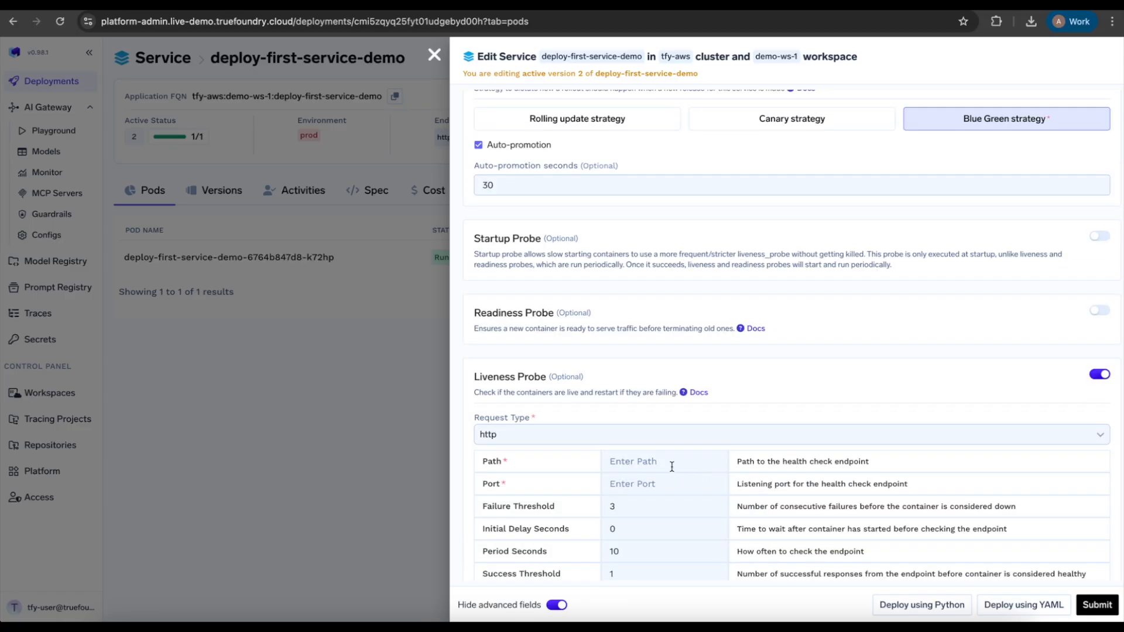
{"action": "type", "text": "/liveness-check"}
{"action": "key", "text": "Tab"}
{"action": "type", "text": "8000"}
{"action": "scroll", "coordinate": [610, 501], "scroll_direction": "down", "scroll_amount": 1}
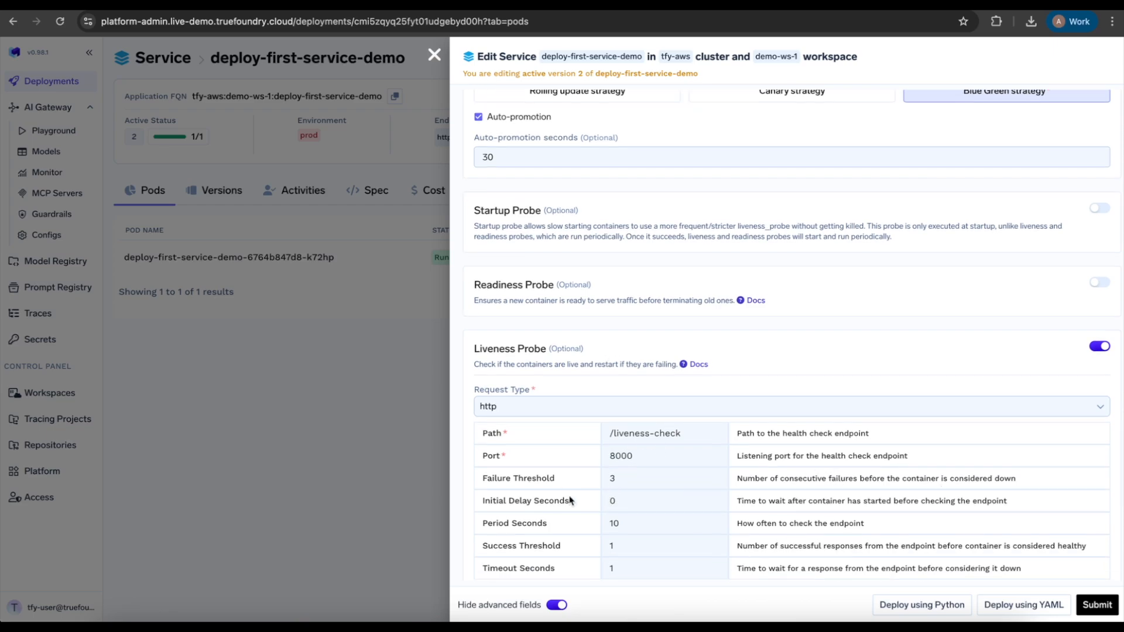
{"action": "scroll", "coordinate": [640, 525], "scroll_direction": "down", "scroll_amount": 2}
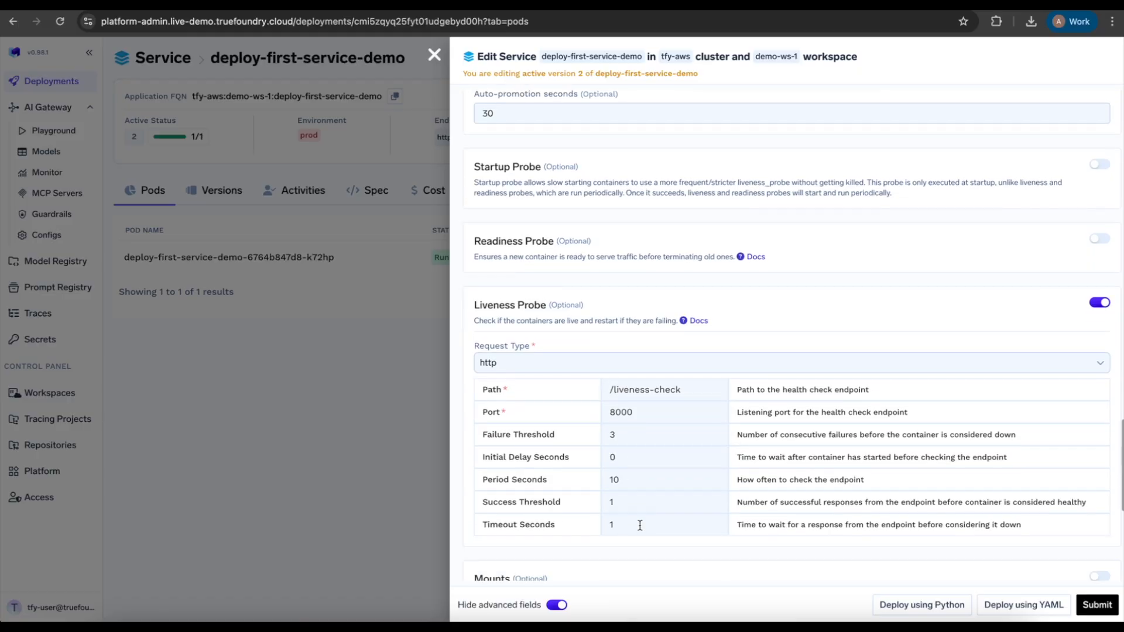
{"action": "scroll", "coordinate": [640, 525], "scroll_direction": "up", "scroll_amount": 3}
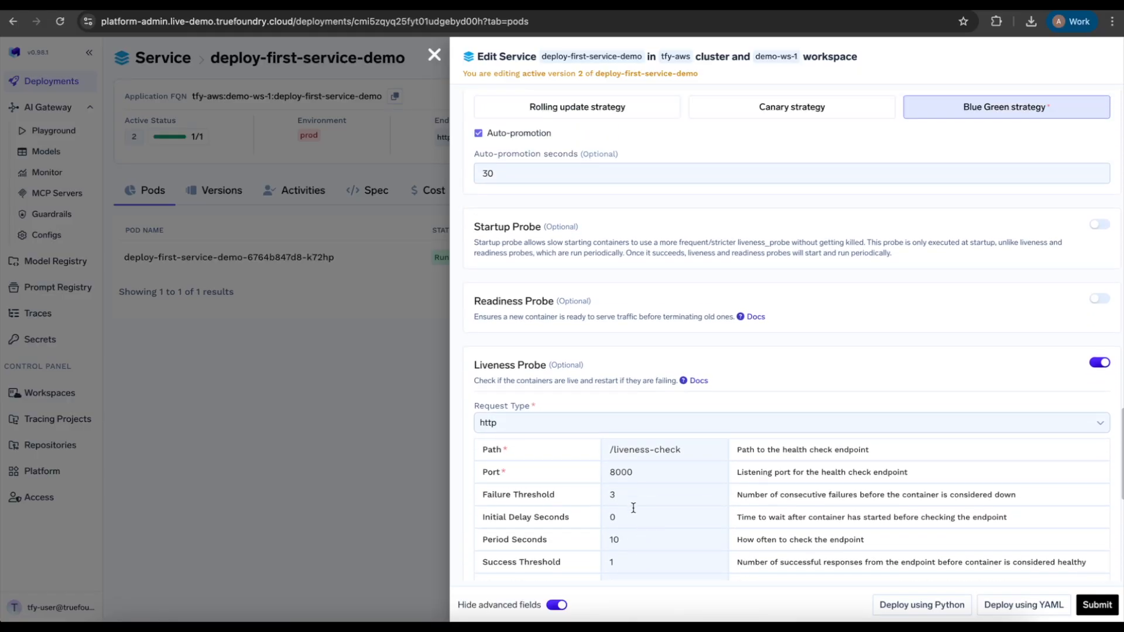
{"action": "scroll", "coordinate": [631, 492], "scroll_direction": "down", "scroll_amount": 1}
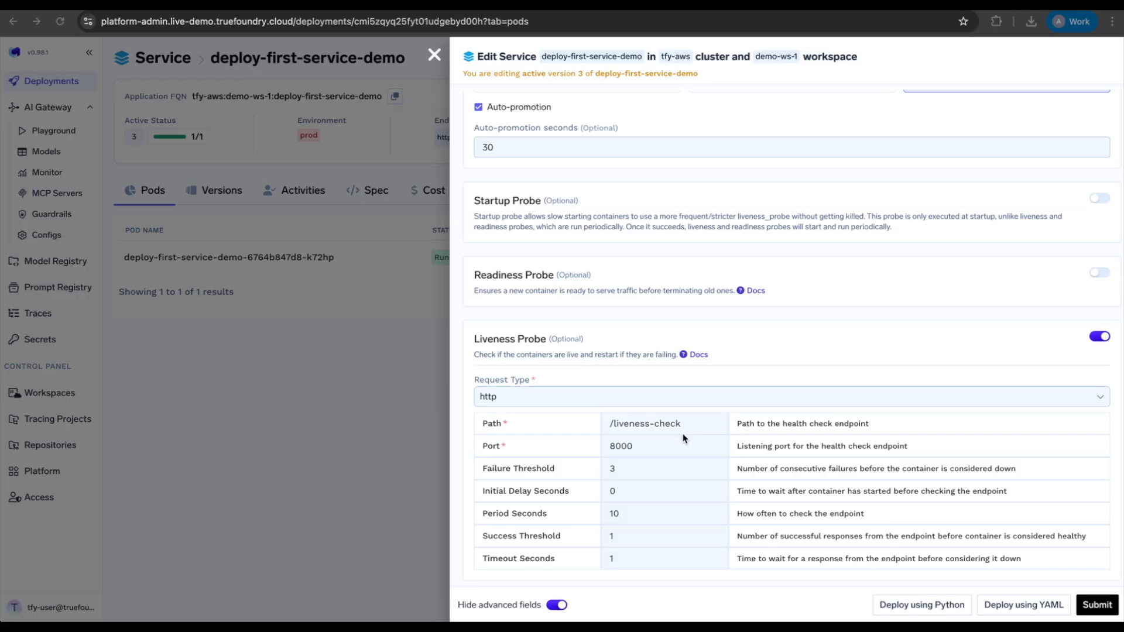
Disable the Liveness Probe and confirm that its settings revert to defaults
{"action": "left_click", "coordinate": [1100, 337]}
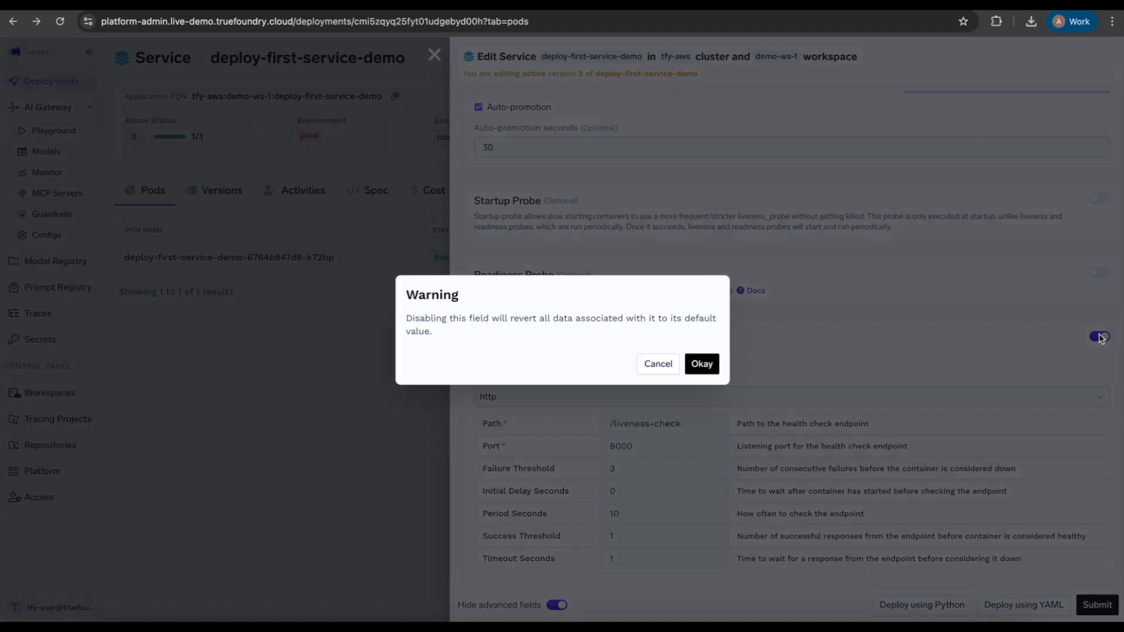
{"action": "left_click", "coordinate": [705, 365]}
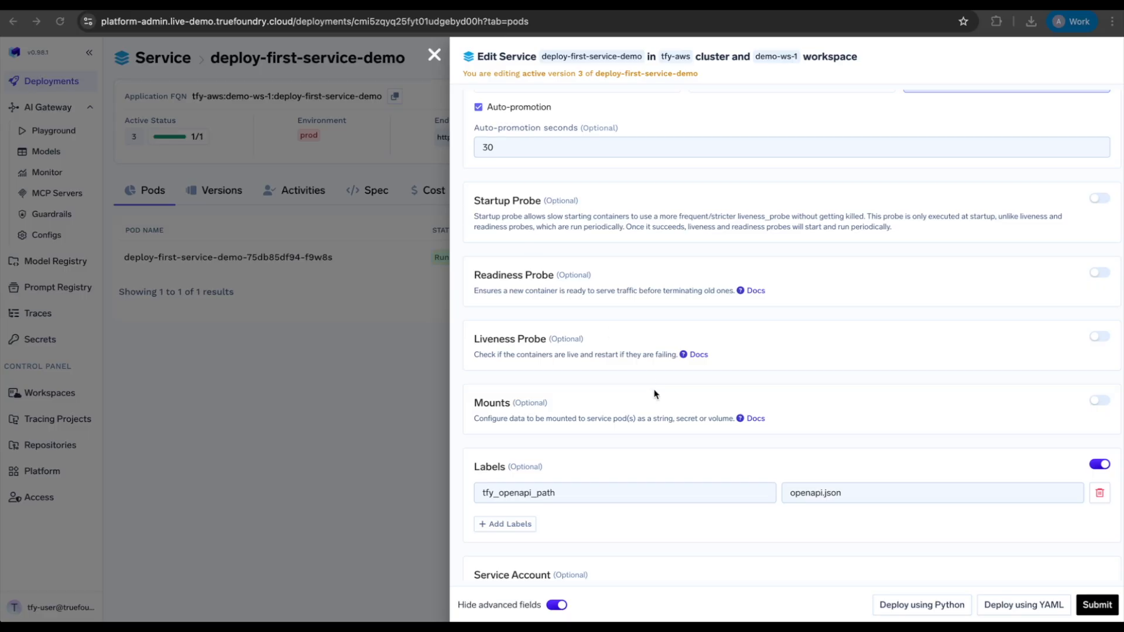
{"action": "scroll", "coordinate": [654, 394], "scroll_direction": "down", "scroll_amount": 3}
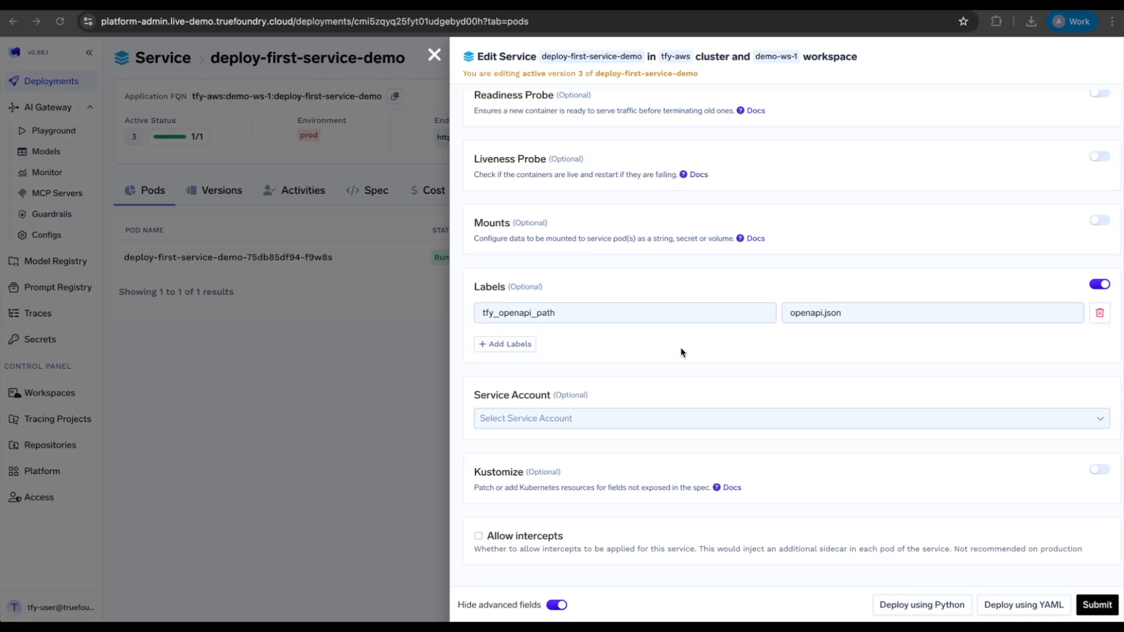
Check Allow intercepts at the bottom of the Edit Service form
{"action": "left_click", "coordinate": [479, 536]}
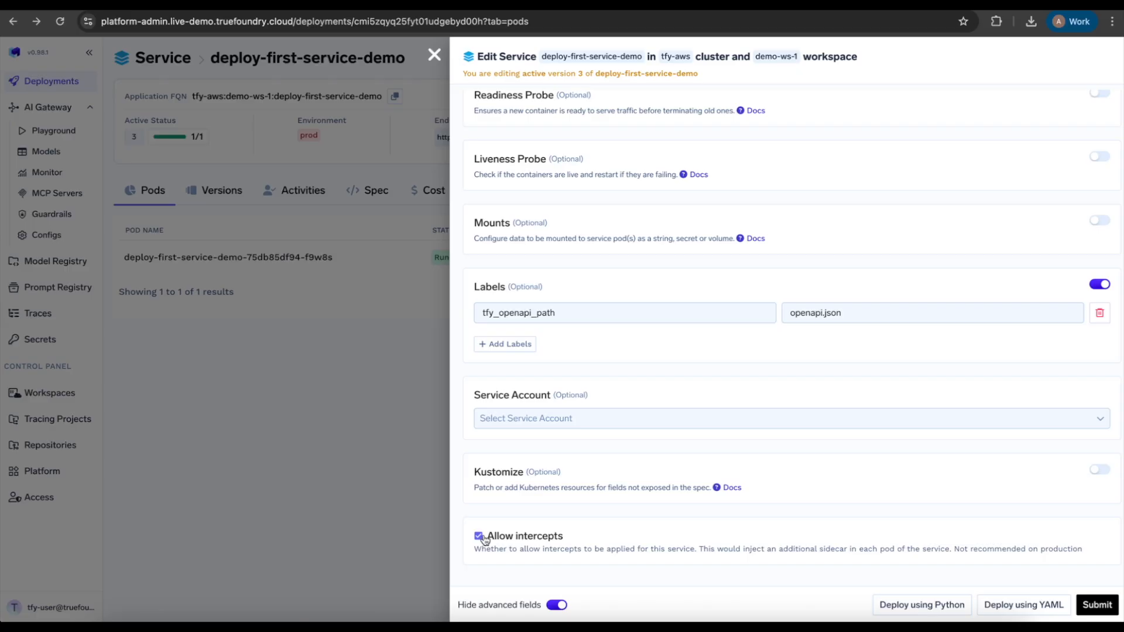
Close Edit Service and start Setup CI/CD with GitHub, keeping the YAML spec in git
{"action": "left_click", "coordinate": [437, 326]}
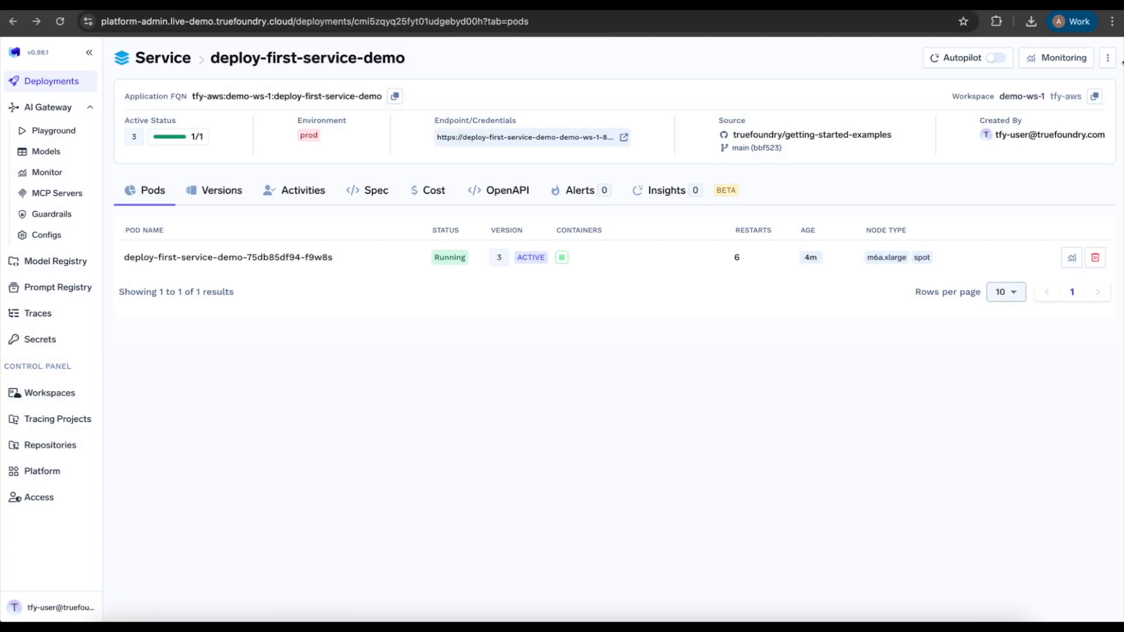
{"action": "left_click", "coordinate": [1108, 58]}
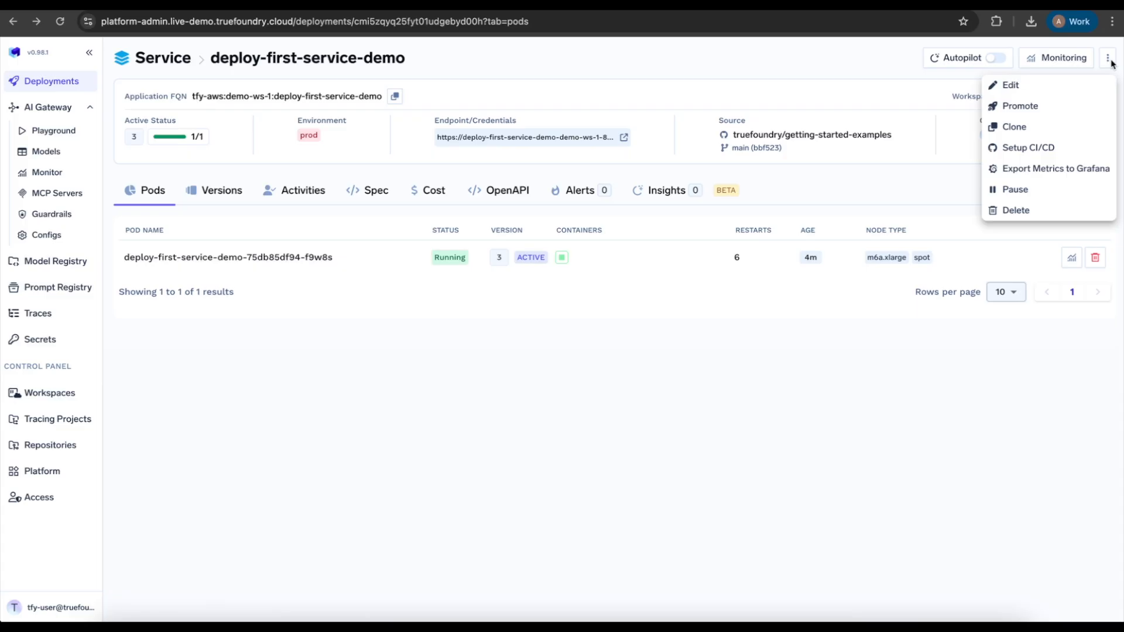
{"action": "left_click", "coordinate": [1038, 149]}
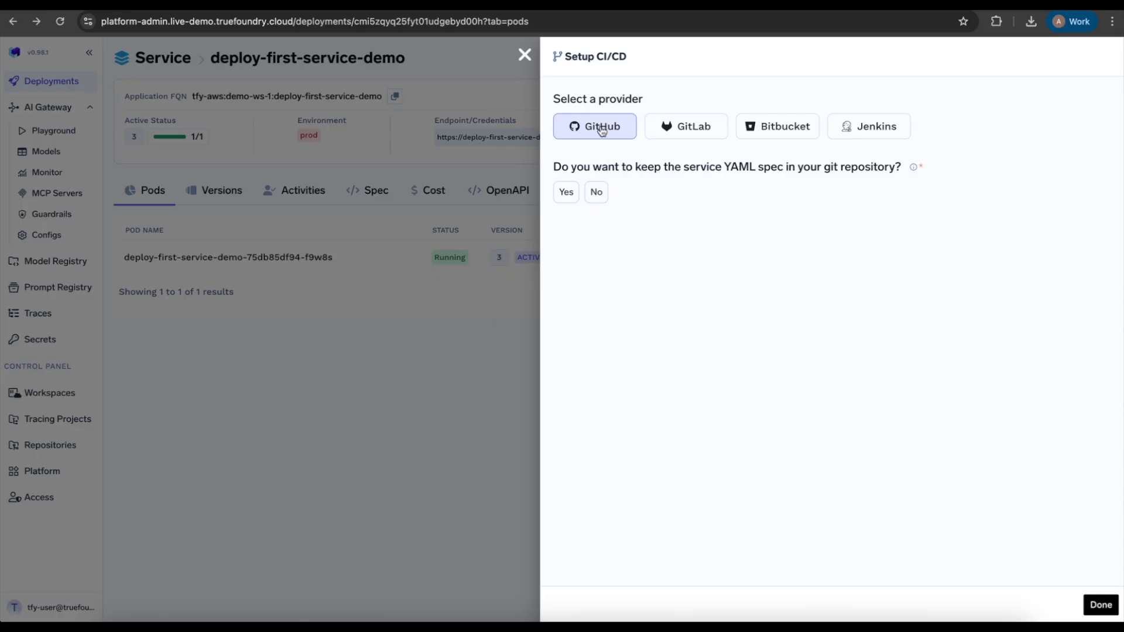
{"action": "left_click", "coordinate": [567, 194]}
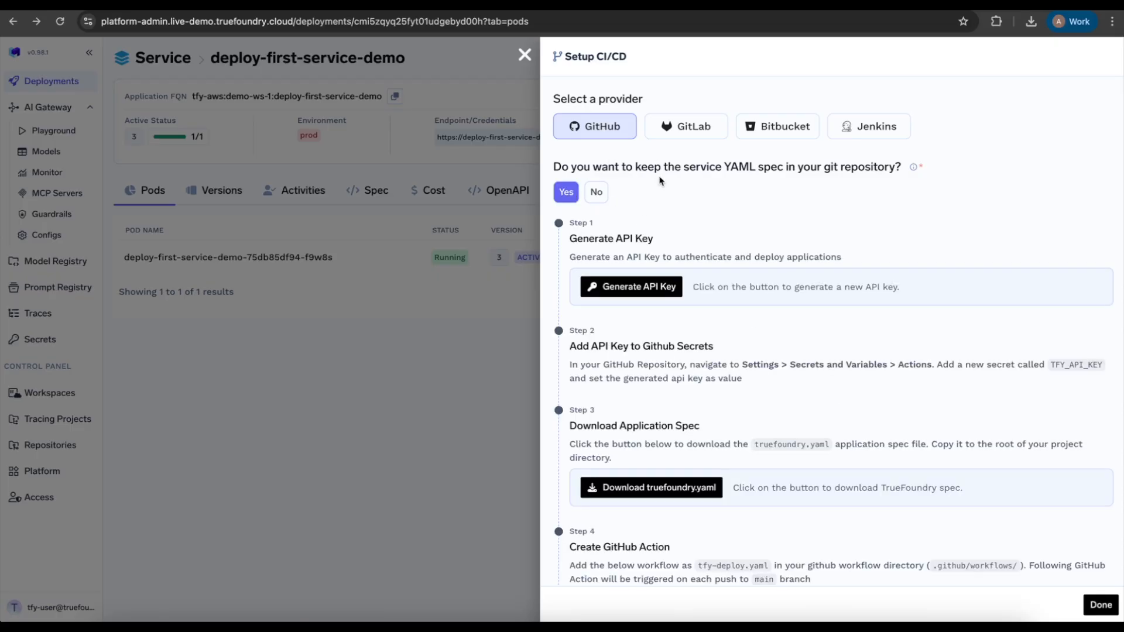